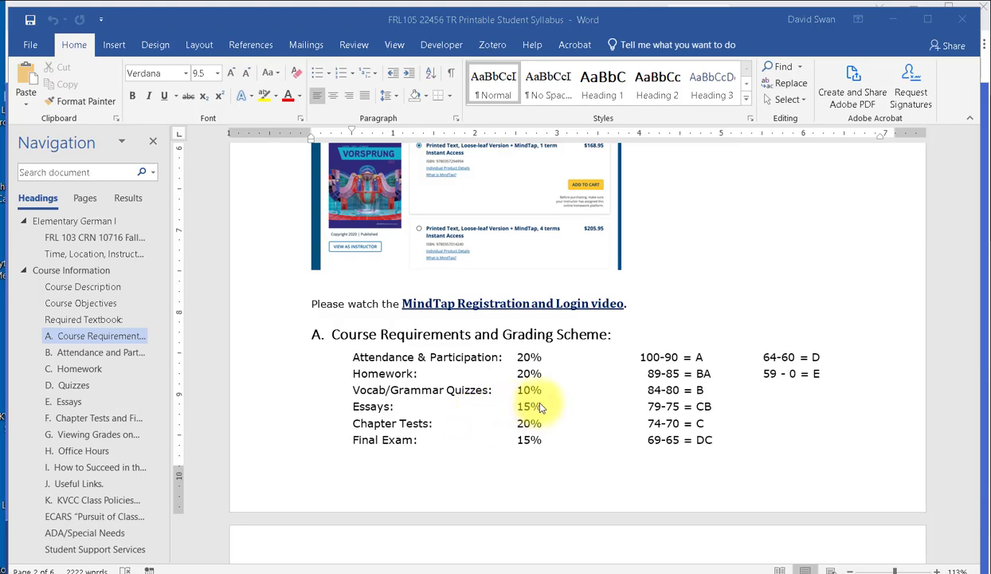
- Insert a two-column, seven-row table above the boxed final exam date, after the grading scheme list
{"action": "scroll", "coordinate": [540, 406], "scroll_direction": "down", "scroll_amount": 2}
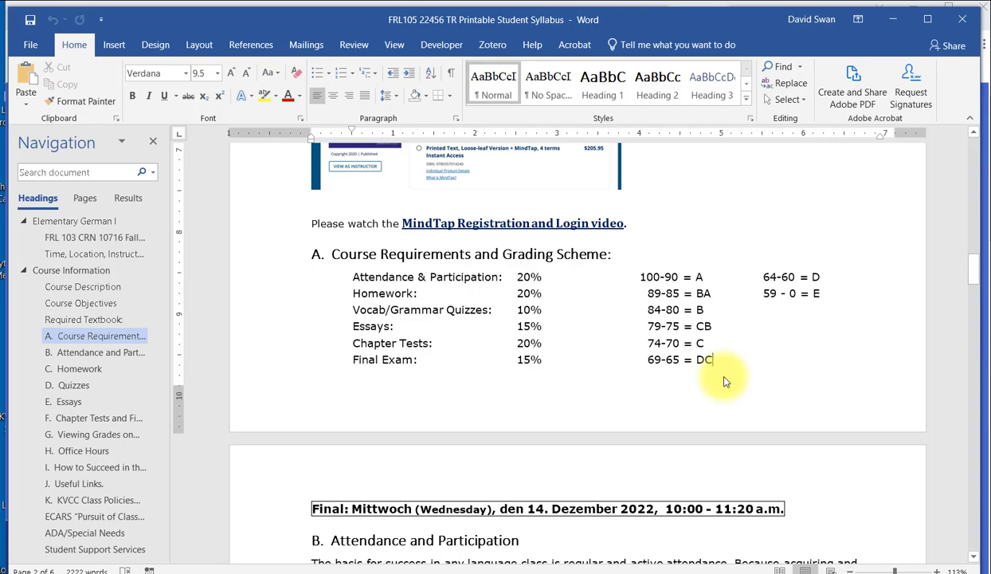
{"action": "key", "text": "Return"}
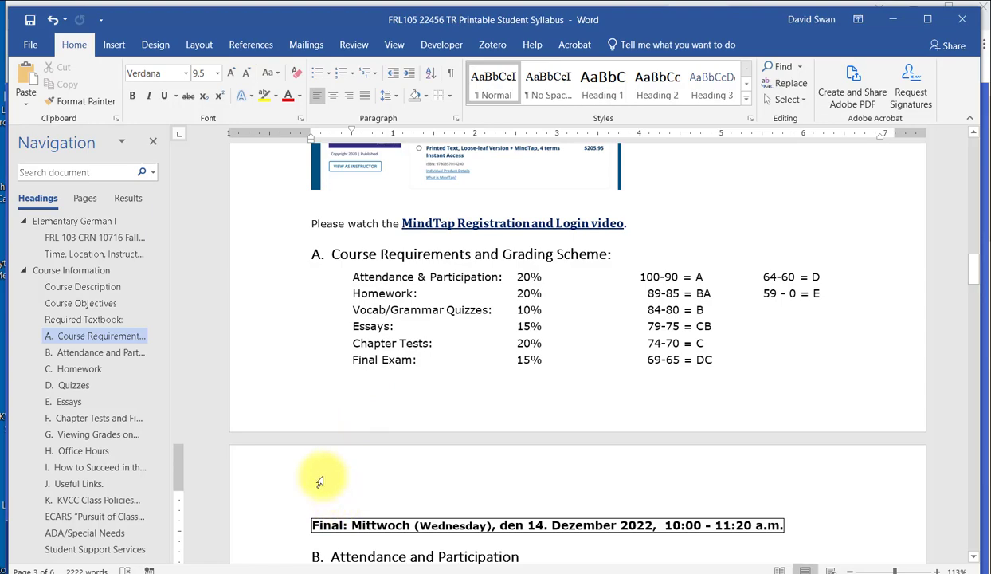
{"action": "left_click", "coordinate": [115, 45]}
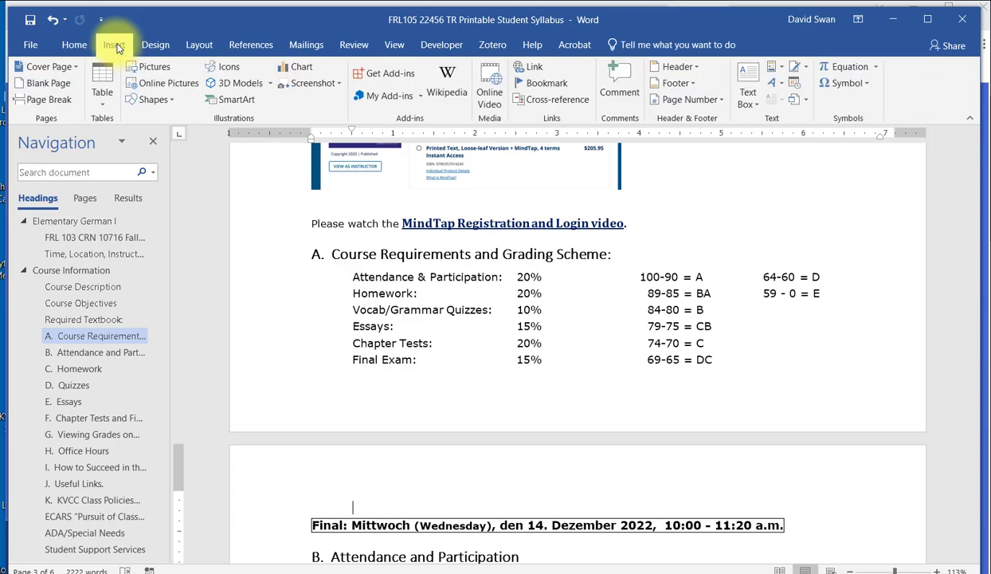
{"action": "left_click", "coordinate": [103, 99]}
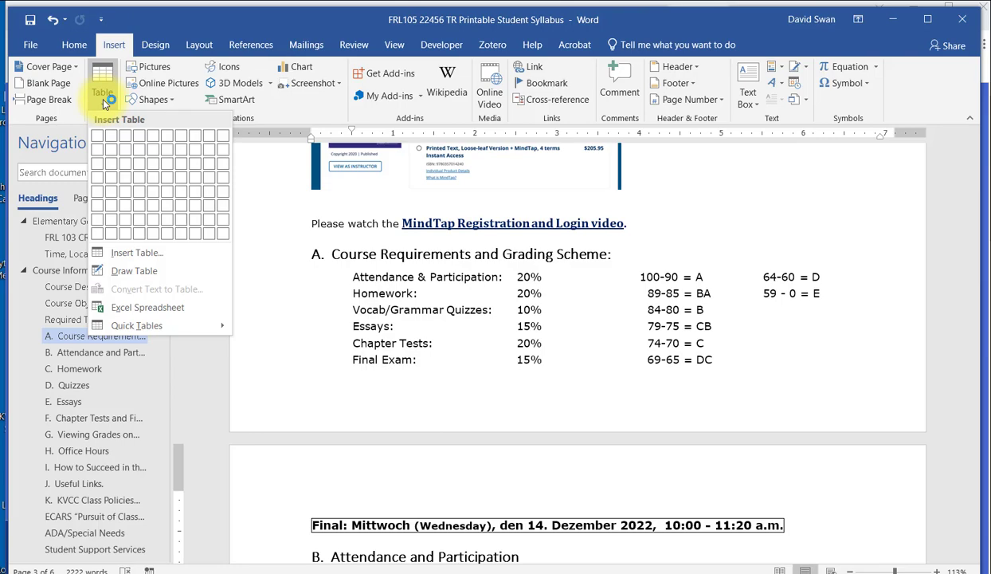
{"action": "left_click", "coordinate": [110, 212]}
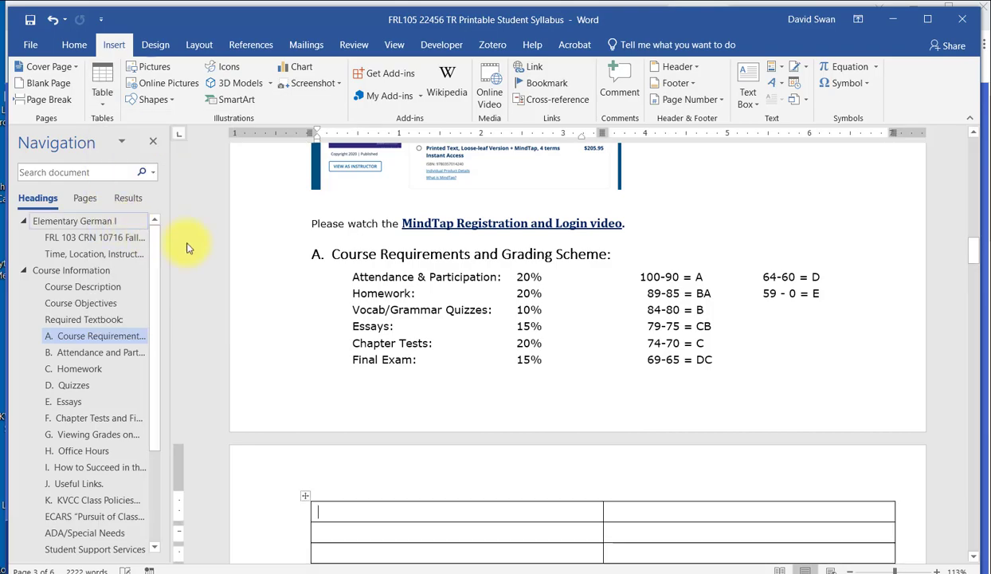
- Enter the column headings "Activities" and "Percentage" in the first row of the new table
{"action": "scroll", "coordinate": [445, 334], "scroll_direction": "down", "scroll_amount": 3}
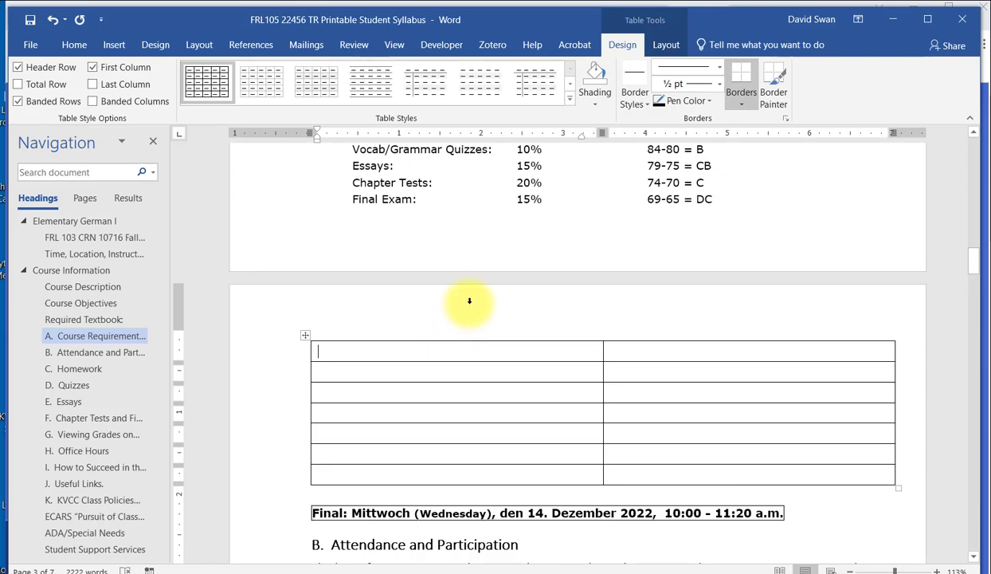
{"action": "scroll", "coordinate": [469, 306], "scroll_direction": "up", "scroll_amount": 1}
{"action": "scroll", "coordinate": [470, 309], "scroll_direction": "up", "scroll_amount": 1}
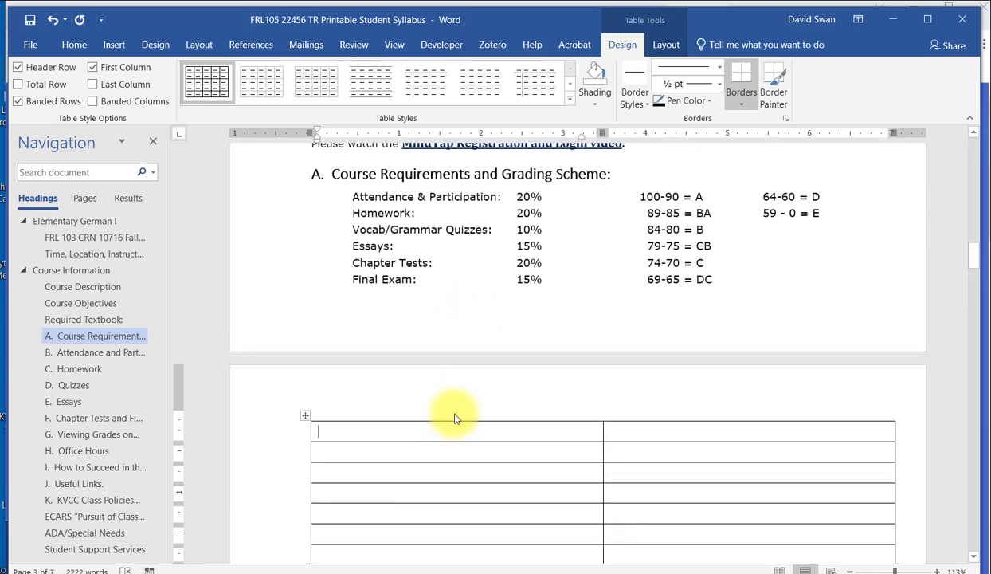
{"action": "type", "text": "Act"}
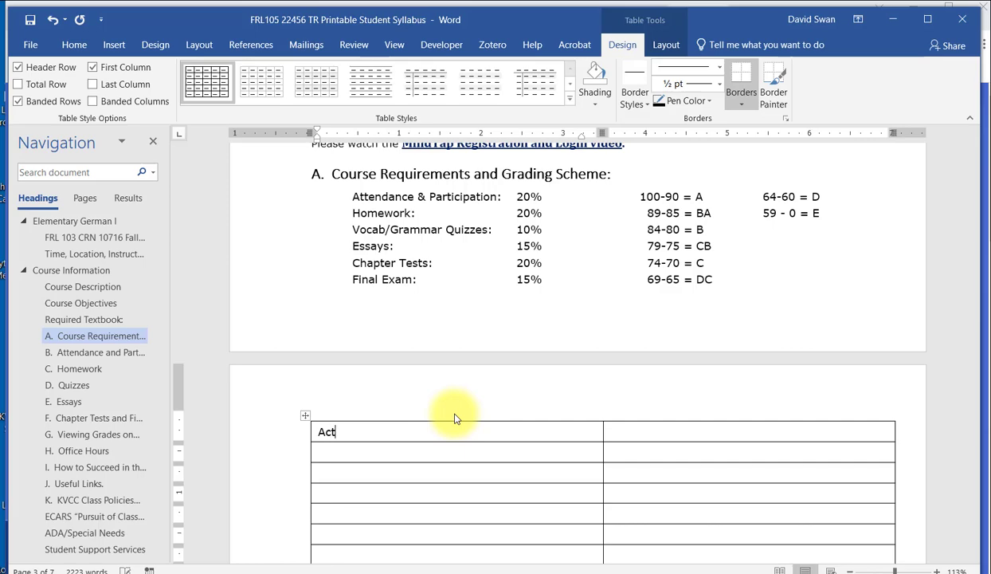
{"action": "type", "text": "ivities"}
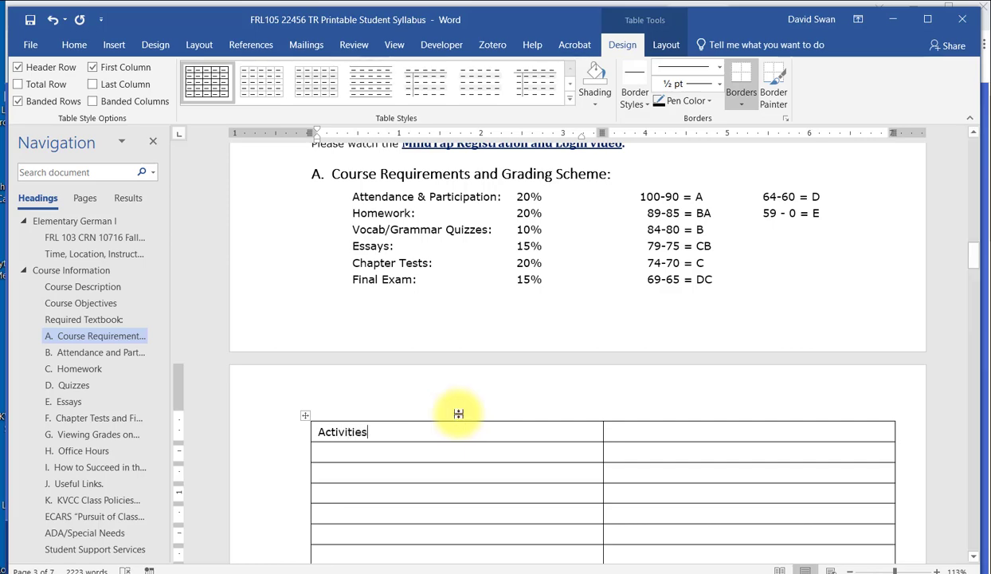
{"action": "left_click", "coordinate": [744, 440]}
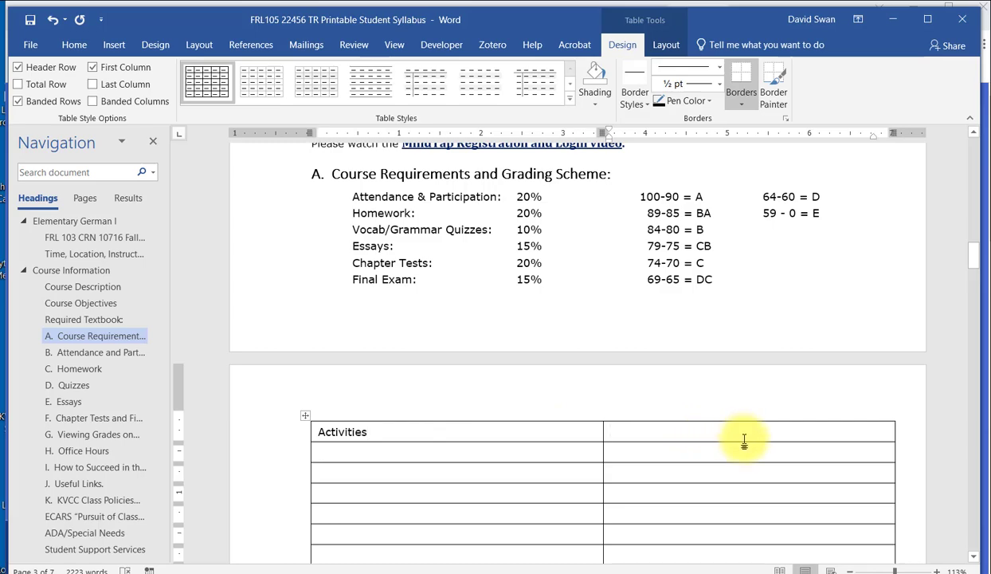
{"action": "type", "text": "Pe"}
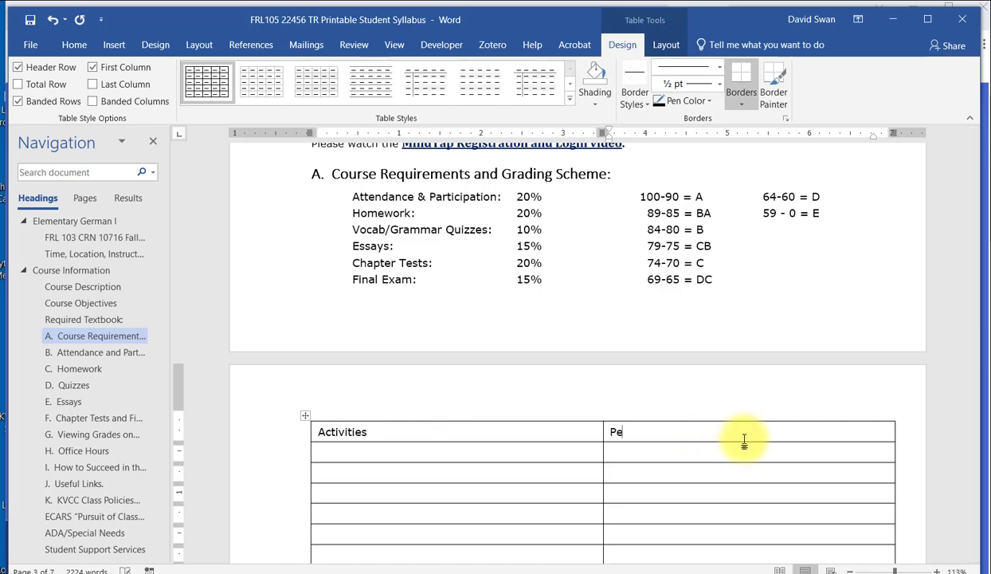
{"action": "type", "text": "rcentage"}
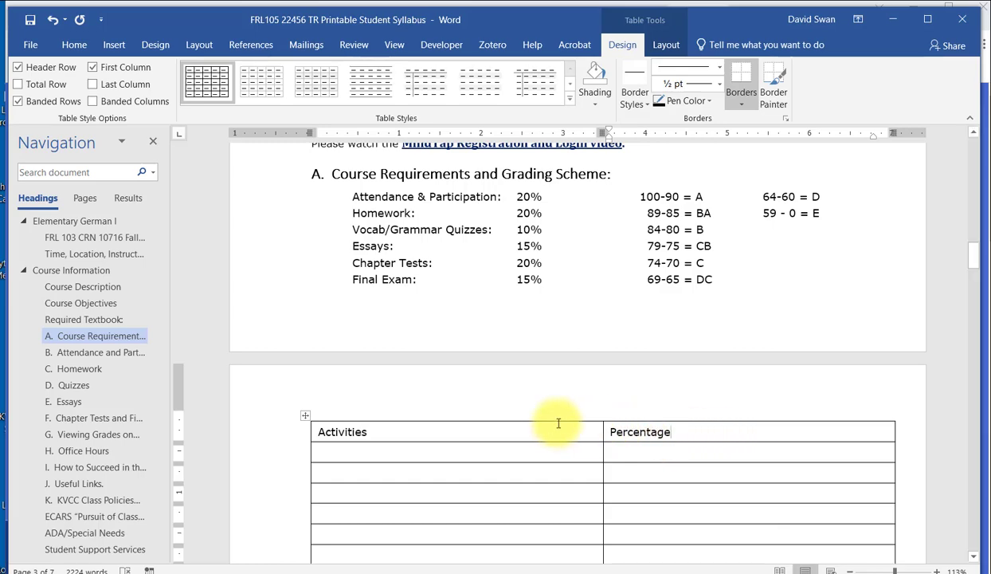
- Copy Attendance & Participation, Homework and Vocab/Grammar Quizzes from the grading list into the first three rows under Activities, without colons
{"action": "scroll", "coordinate": [472, 418], "scroll_direction": "down", "scroll_amount": 2}
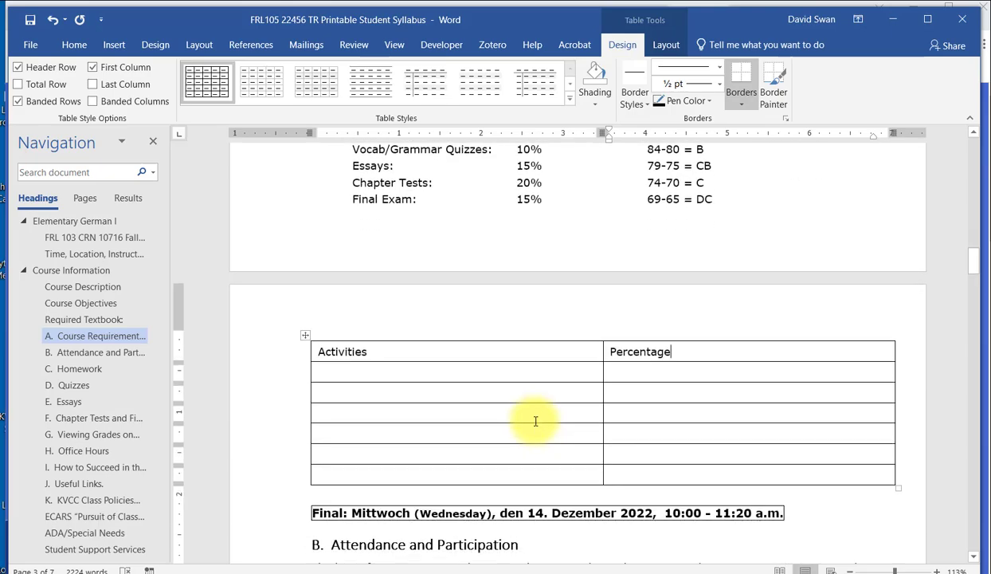
{"action": "scroll", "coordinate": [535, 421], "scroll_direction": "up", "scroll_amount": 1}
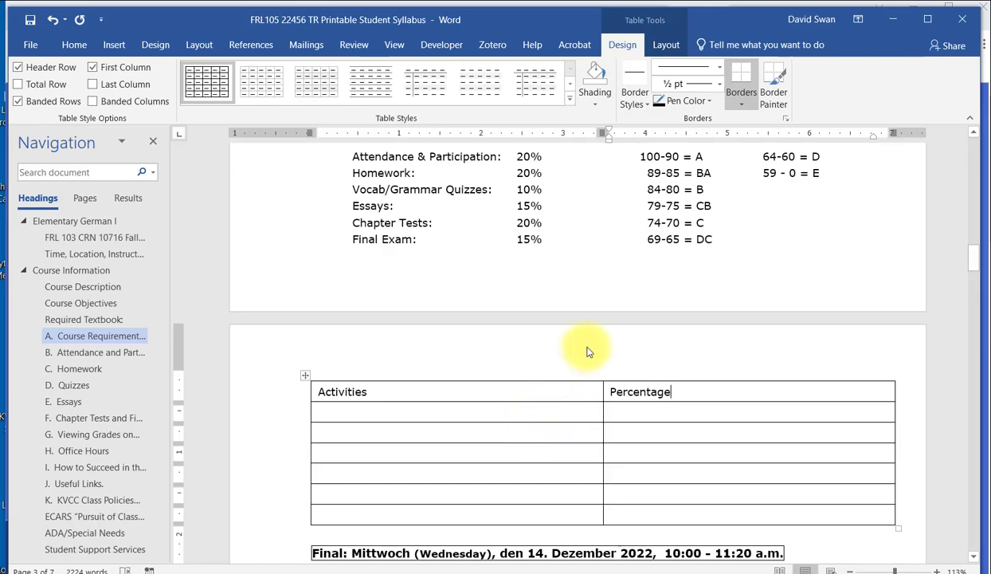
{"action": "left_click_drag", "start_coordinate": [497, 157], "coordinate": [355, 173]}
{"action": "key", "text": "ctrl+c"}
{"action": "left_click", "coordinate": [349, 413]}
{"action": "key", "text": "ctrl+v"}
{"action": "key", "text": "ctrl+c"}
{"action": "left_click", "coordinate": [327, 432]}
{"action": "key", "text": "ctrl+v"}
- Copy Essays, Chapter Tests and Final Exam from the grading list into the remaining rows under Activities, without colons
{"action": "left_click", "coordinate": [338, 472]}
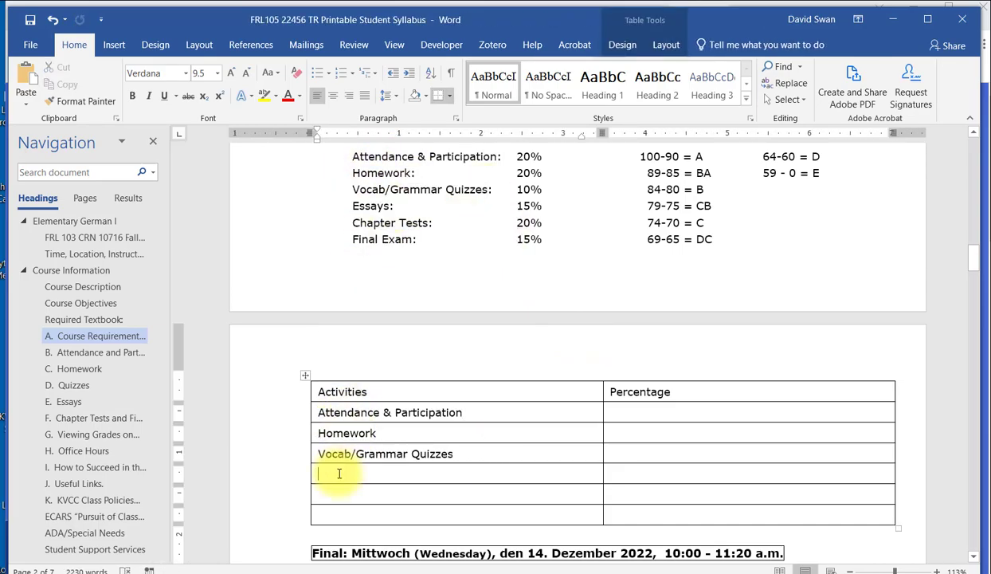
{"action": "key", "text": "ctrl+v"}
{"action": "left_click_drag", "start_coordinate": [427, 224], "coordinate": [350, 231]}
{"action": "left_click", "coordinate": [326, 490]}
{"action": "key", "text": "ctrl+v"}
{"action": "left_click_drag", "start_coordinate": [413, 240], "coordinate": [337, 241]}
{"action": "left_click", "coordinate": [341, 511]}
{"action": "key", "text": "ctrl+v"}
- Copy the percentages for Attendance & Participation (20%), Homework (20%) and Vocab/Grammar Quizzes (10%) into the Percentage column
{"action": "left_click", "coordinate": [622, 413]}
{"action": "key", "text": "ctrl+v"}
{"action": "left_click_drag", "start_coordinate": [516, 158], "coordinate": [542, 207]}
{"action": "left_click", "coordinate": [616, 430]}
{"action": "key", "text": "ctrl+v"}
{"action": "left_click", "coordinate": [620, 454]}
{"action": "key", "text": "ctrl+v"}
- Copy the percentages for Essays (15%), Chapter Tests (20%) and Final Exam (15%) into the Percentage column
{"action": "left_click", "coordinate": [627, 472]}
{"action": "key", "text": "ctrl+v"}
{"action": "left_click", "coordinate": [624, 491]}
{"action": "key", "text": "ctrl+v"}
{"action": "left_click_drag", "start_coordinate": [517, 239], "coordinate": [542, 239]}
{"action": "left_click", "coordinate": [620, 514]}
{"action": "key", "text": "ctrl+v"}
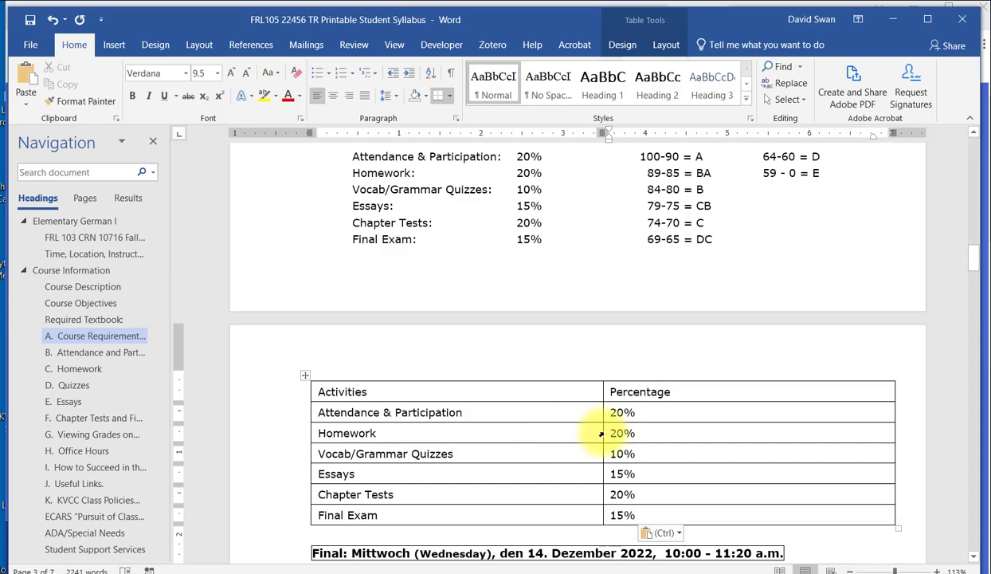
- Narrow the Activities column to about 2.2 inches and shrink the Percentage column to fit closely around its contents
{"action": "left_click_drag", "start_coordinate": [604, 433], "coordinate": [492, 437]}
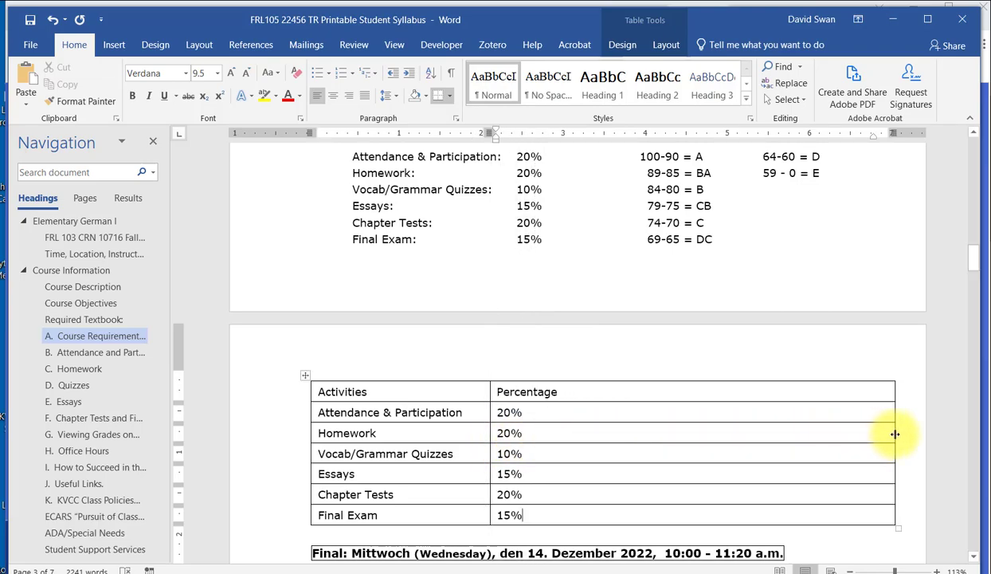
{"action": "left_click_drag", "start_coordinate": [843, 437], "coordinate": [588, 444]}
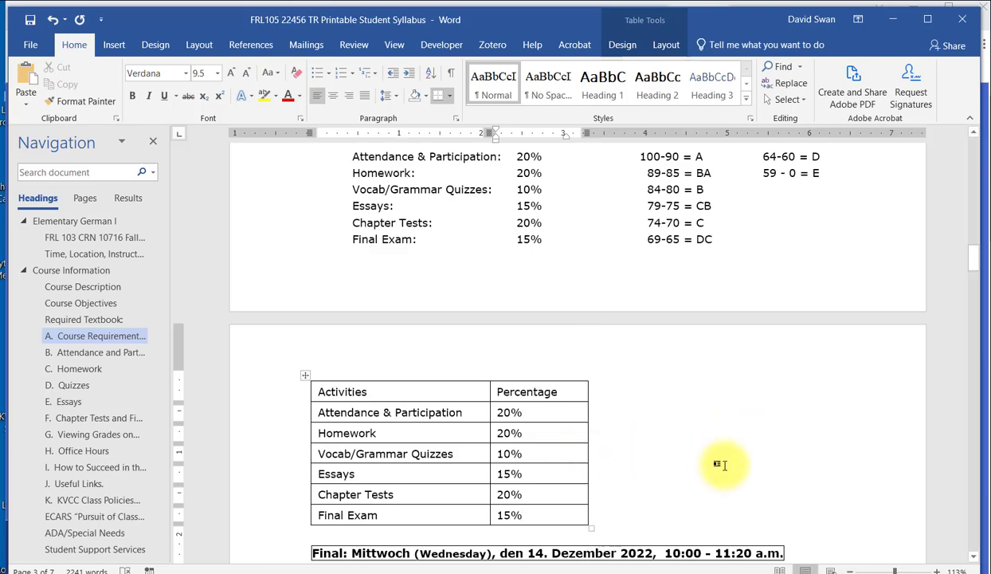
- Fill the table's header row, containing Activities and Percentage, with black shading
{"action": "scroll", "coordinate": [720, 465], "scroll_direction": "down", "scroll_amount": 1}
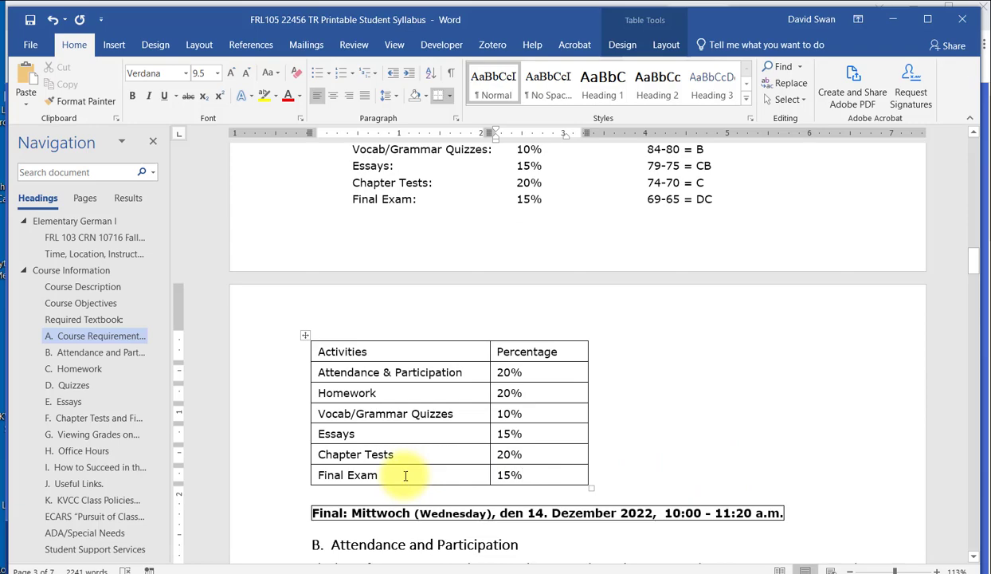
{"action": "left_click_drag", "start_coordinate": [564, 348], "coordinate": [359, 362]}
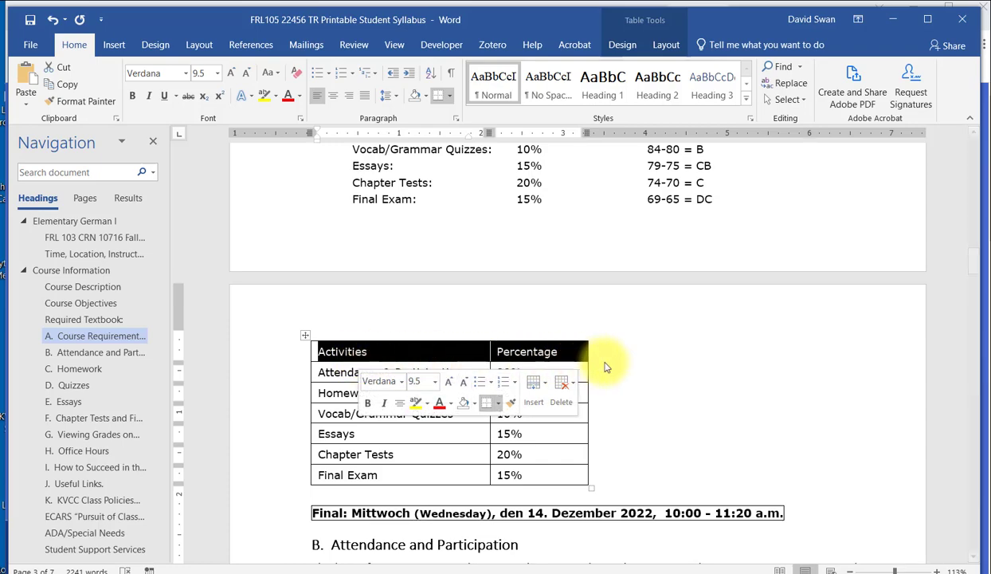
{"action": "left_click", "coordinate": [560, 352]}
{"action": "left_click_drag", "start_coordinate": [561, 352], "coordinate": [389, 354]}
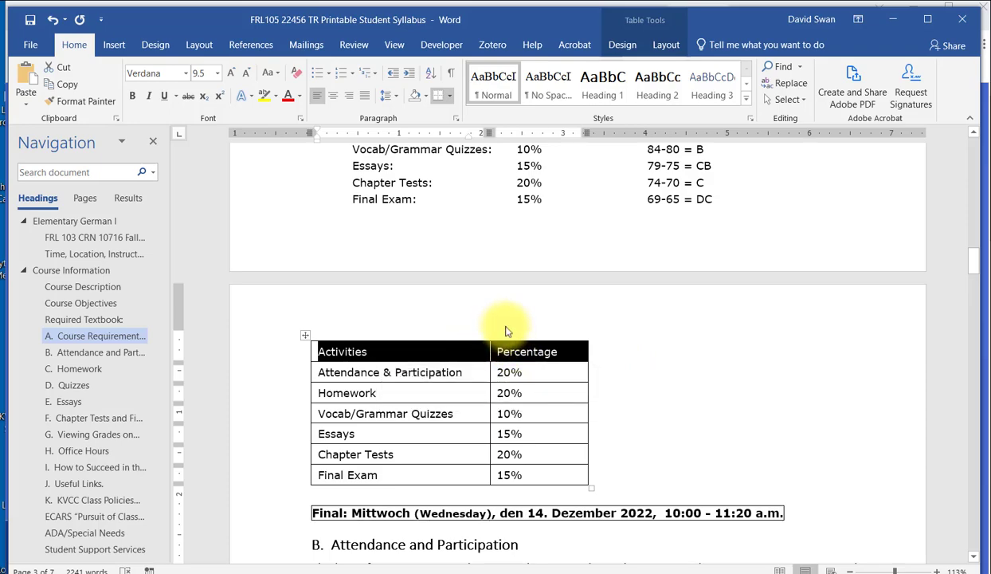
{"action": "left_click", "coordinate": [425, 96]}
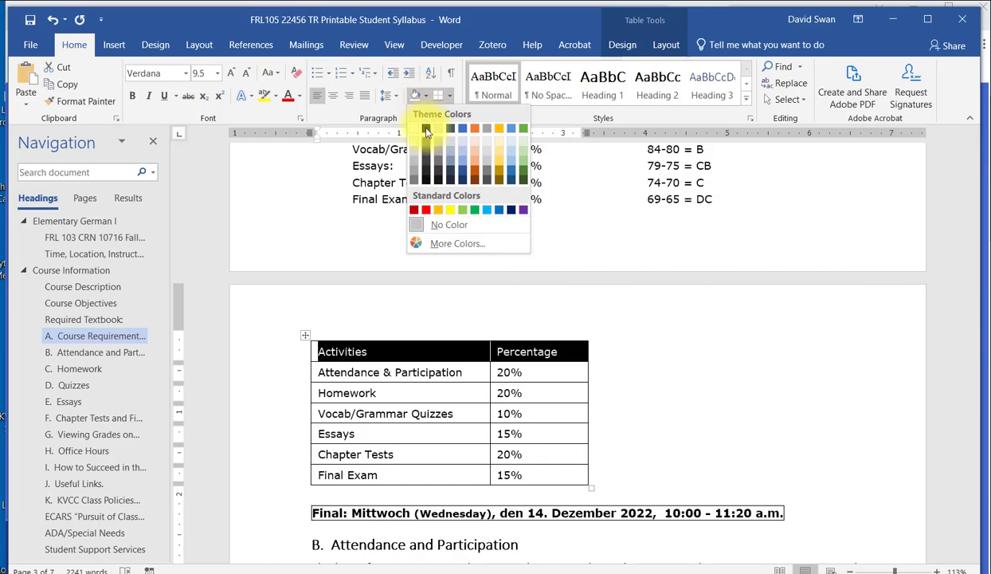
{"action": "left_click", "coordinate": [414, 128]}
{"action": "key", "text": "ctrl+z"}
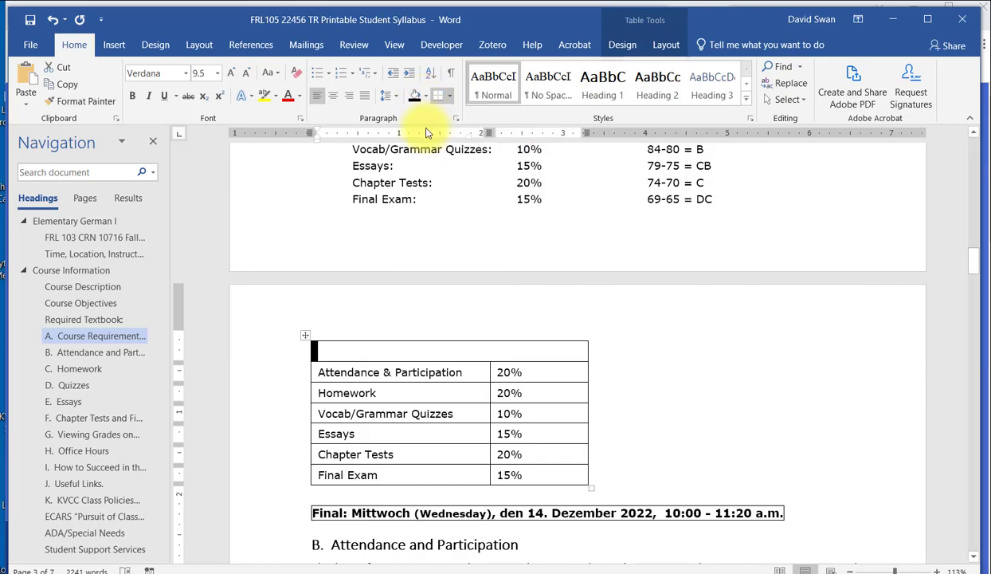
- Set the font color of the table's header row text to white
{"action": "left_click", "coordinate": [300, 96]}
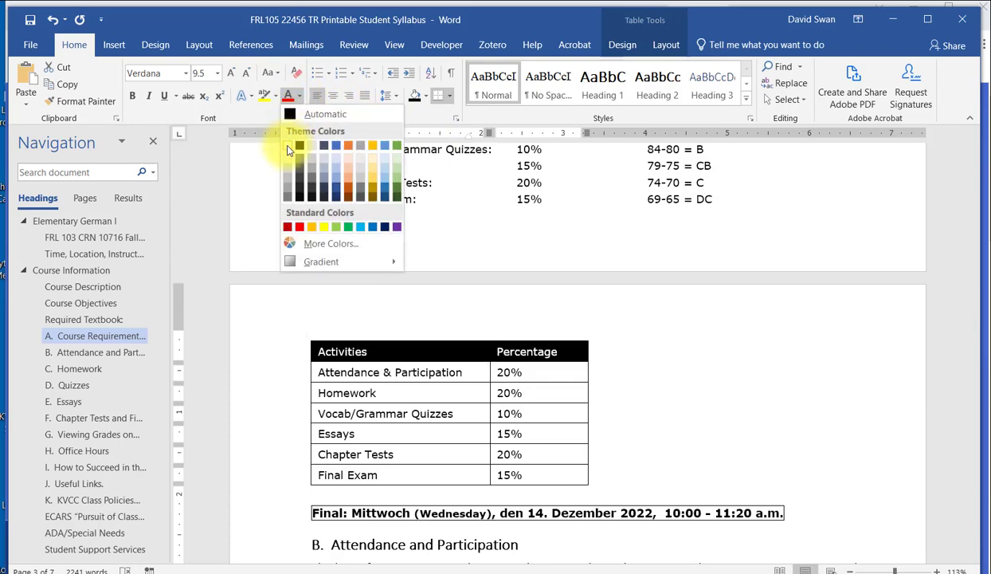
{"action": "left_click", "coordinate": [286, 132]}
{"action": "left_click", "coordinate": [289, 151]}
{"action": "scroll", "coordinate": [289, 151], "scroll_direction": "down", "scroll_amount": 1}
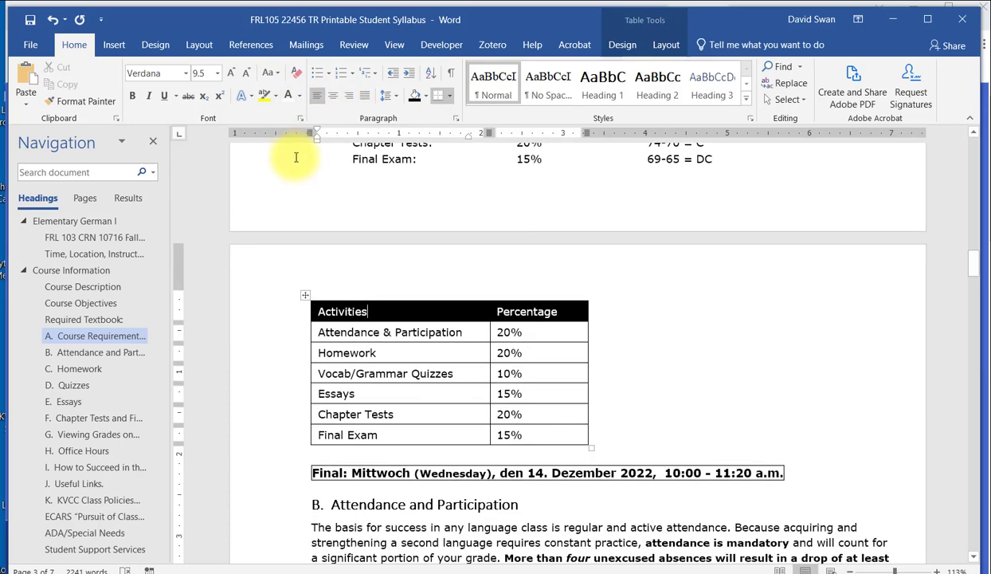
{"action": "right_click", "coordinate": [431, 314]}
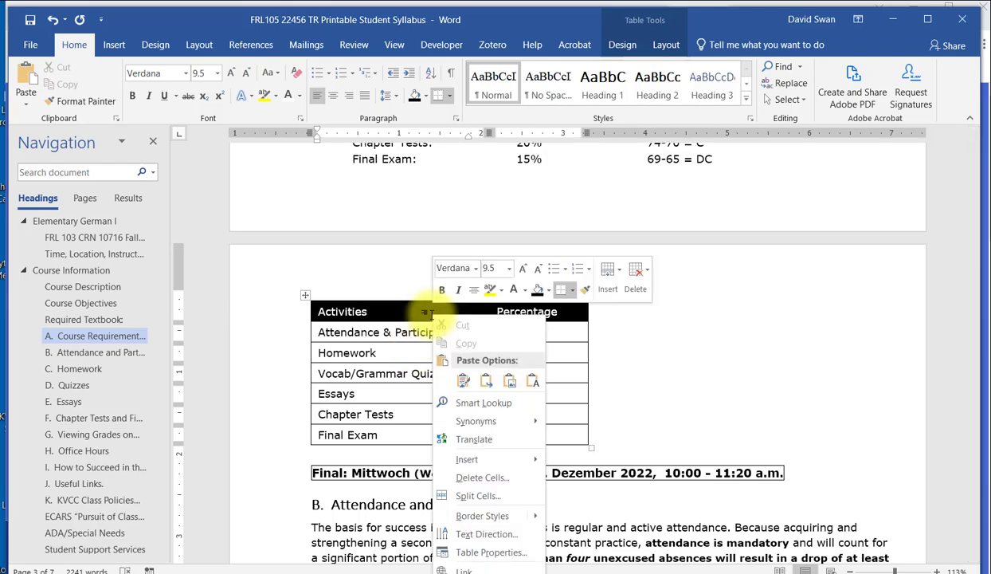
{"action": "key", "text": "Down"}
{"action": "key", "text": "Down"}
{"action": "key", "text": "Down"}
{"action": "key", "text": "Down"}
{"action": "key", "text": "Down"}
{"action": "key", "text": "Down"}
{"action": "key", "text": "Down"}
{"action": "key", "text": "Down"}
{"action": "key", "text": "Down"}
{"action": "key", "text": "Down"}
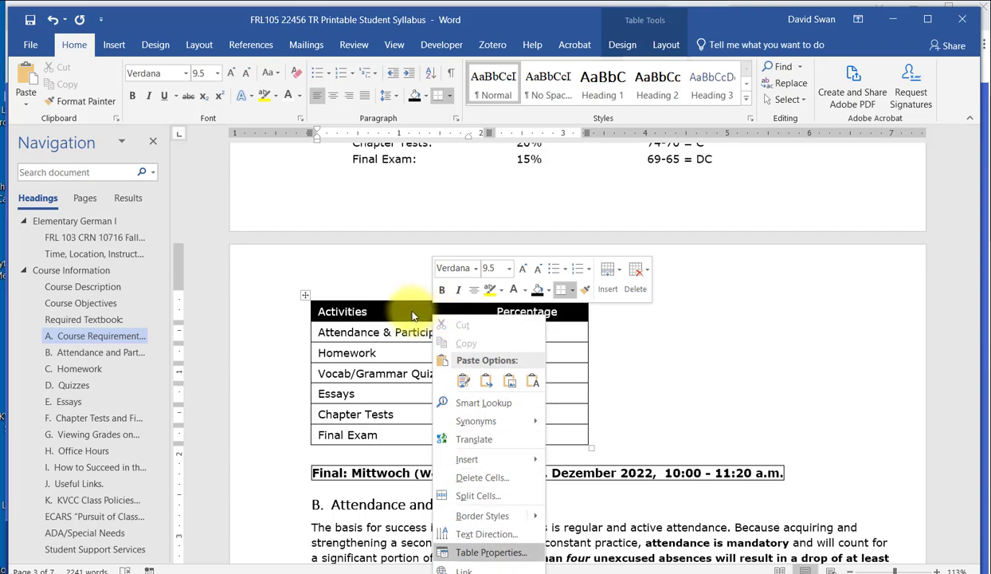
{"action": "left_click", "coordinate": [389, 311]}
- Add table alt text titled "Course Activities & Percentages" with description "This table lists course ativities and the percentage each of the activity types are worth."
{"action": "right_click", "coordinate": [391, 312]}
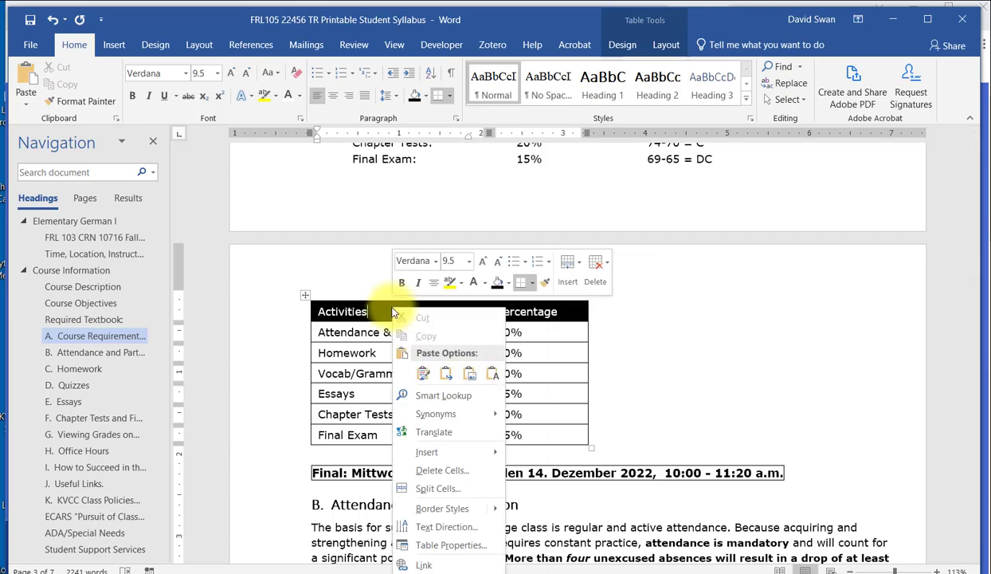
{"action": "left_click", "coordinate": [456, 544]}
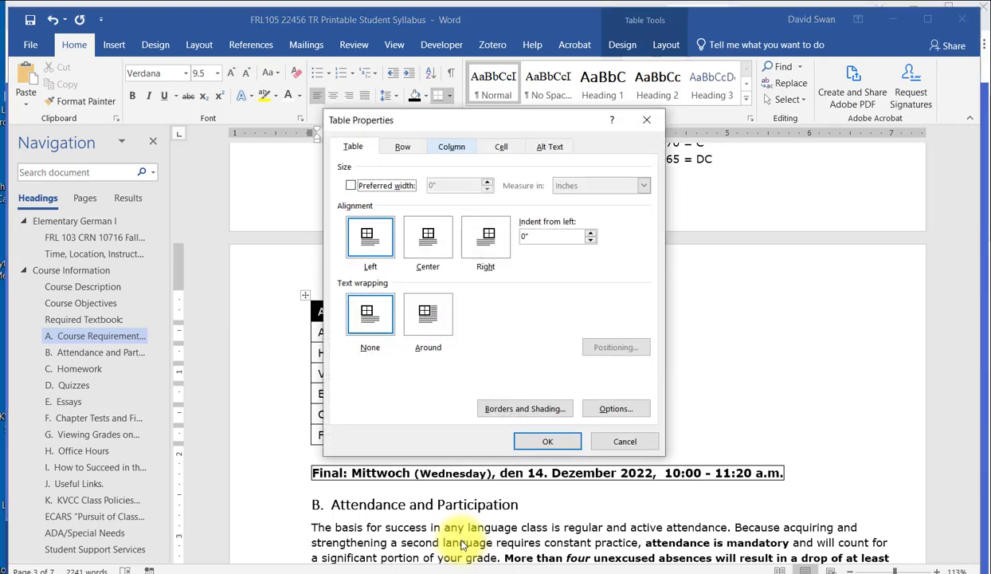
{"action": "left_click", "coordinate": [553, 148]}
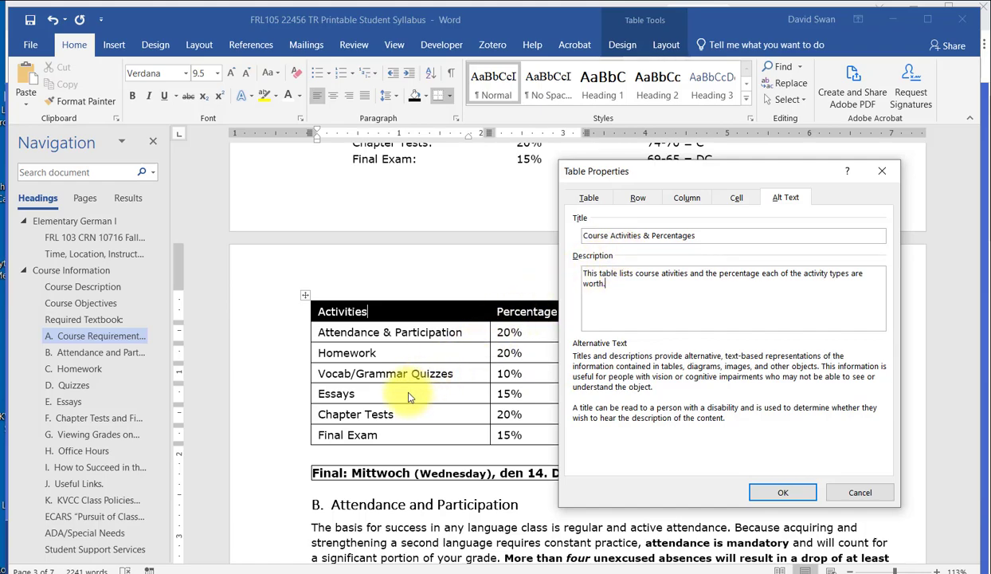
{"action": "left_click", "coordinate": [768, 498]}
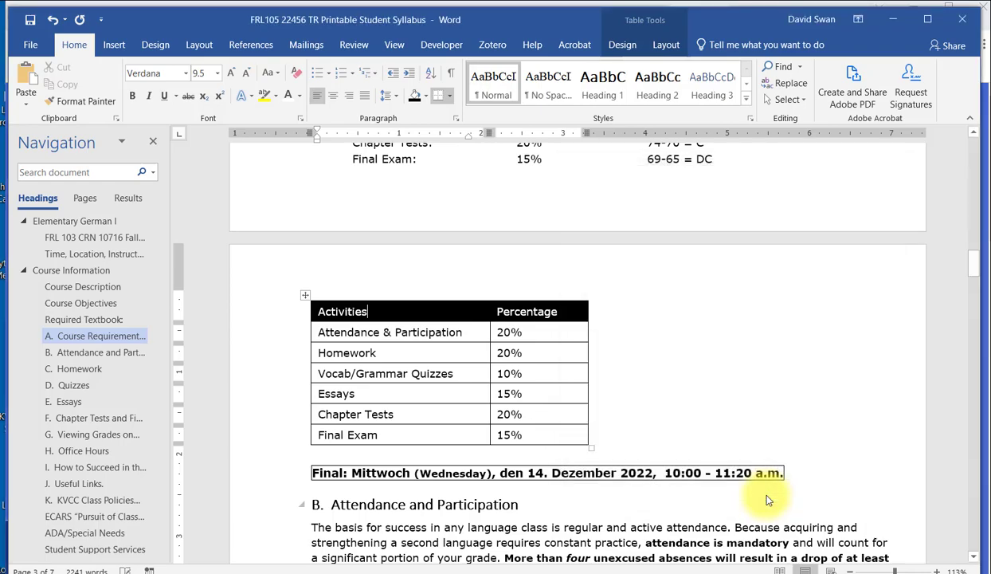
- Set the table's first row, containing Activities and Percentage, to repeat as header row at the top of each page
{"action": "left_click", "coordinate": [526, 312]}
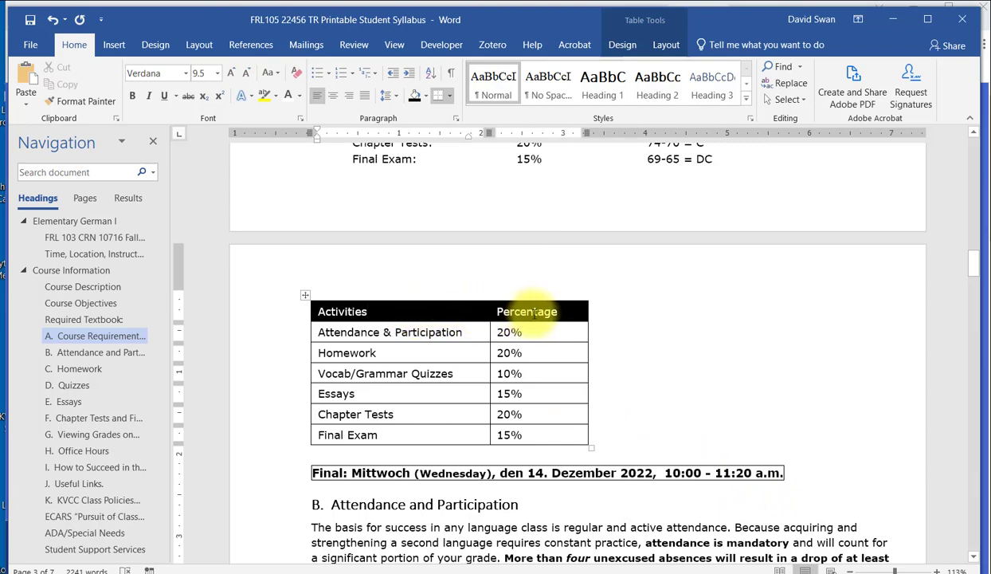
{"action": "left_click", "coordinate": [445, 311]}
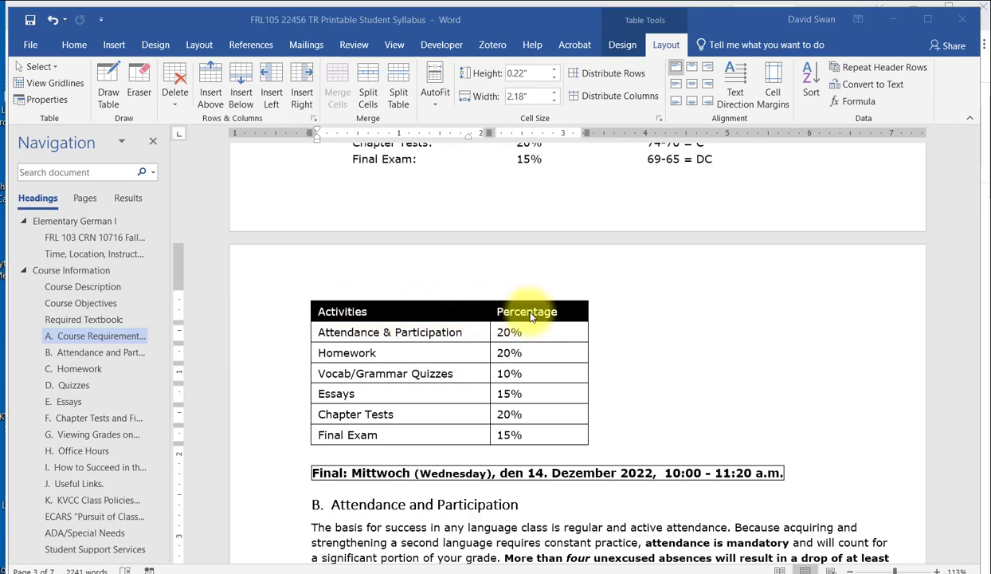
{"action": "left_click", "coordinate": [402, 315]}
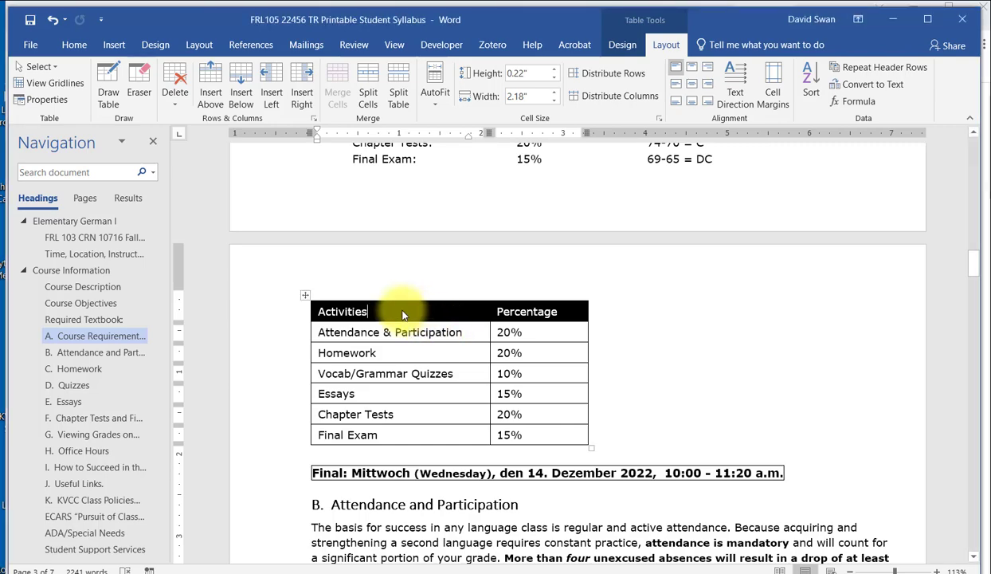
{"action": "right_click", "coordinate": [402, 315]}
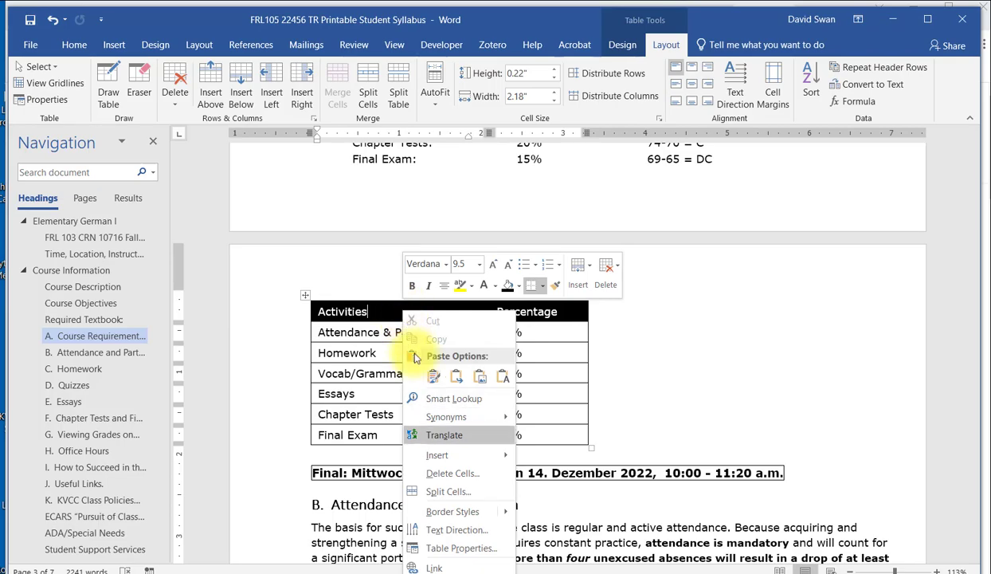
{"action": "left_click", "coordinate": [462, 548]}
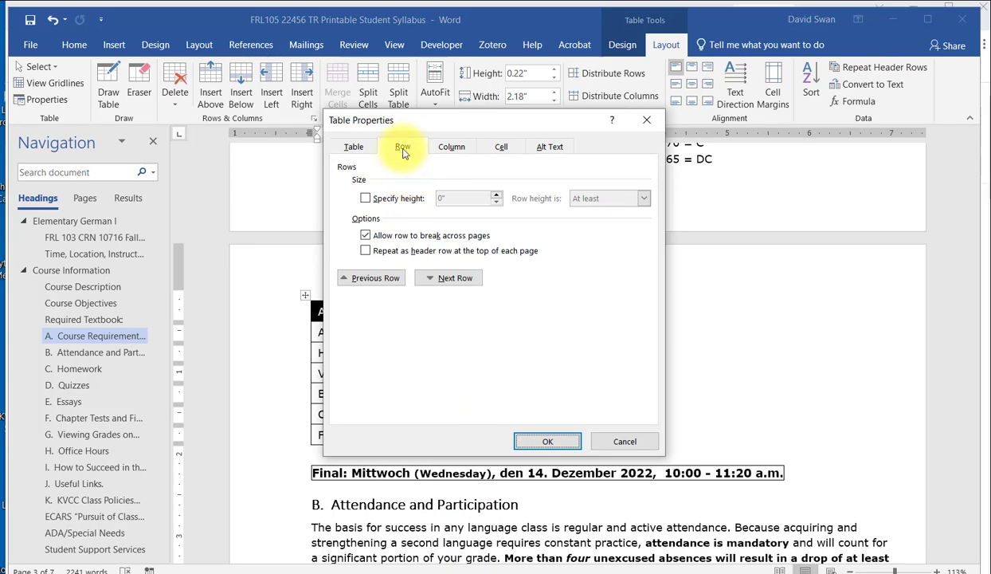
{"action": "left_click", "coordinate": [371, 252]}
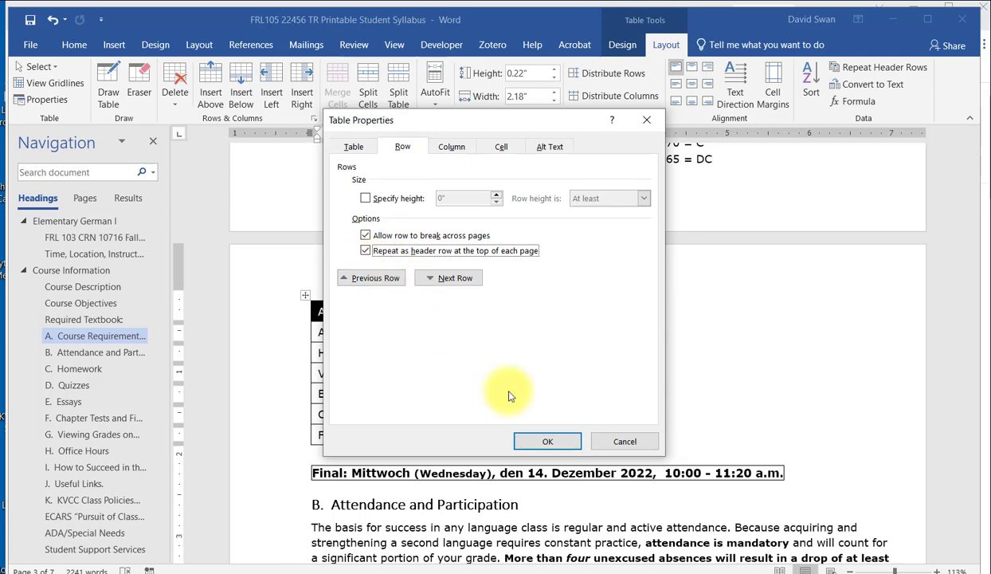
{"action": "left_click", "coordinate": [560, 443]}
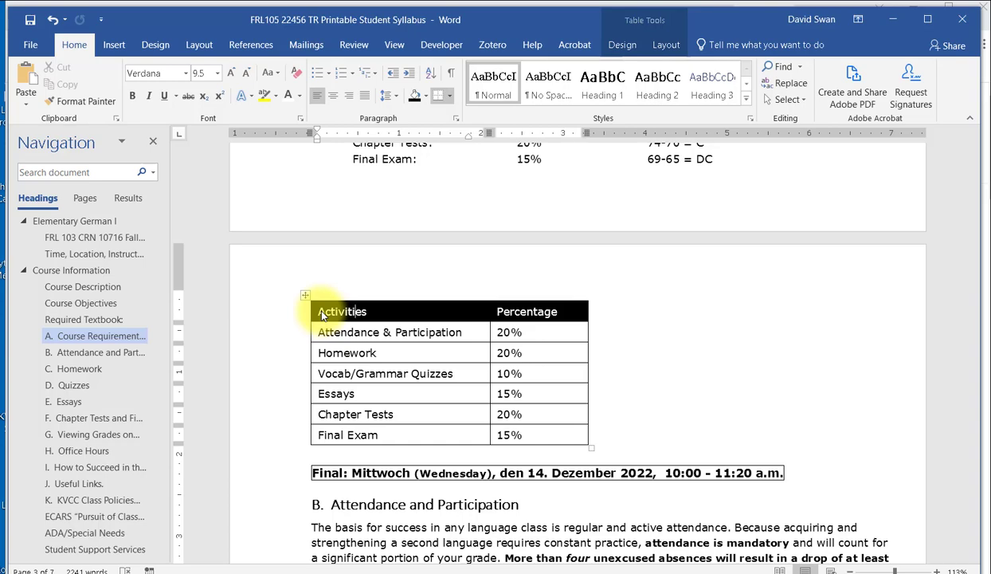
- Move through the table's cells to check their reading order, and compare the table with the original tabbed grading scheme
{"action": "key", "text": "Tab"}
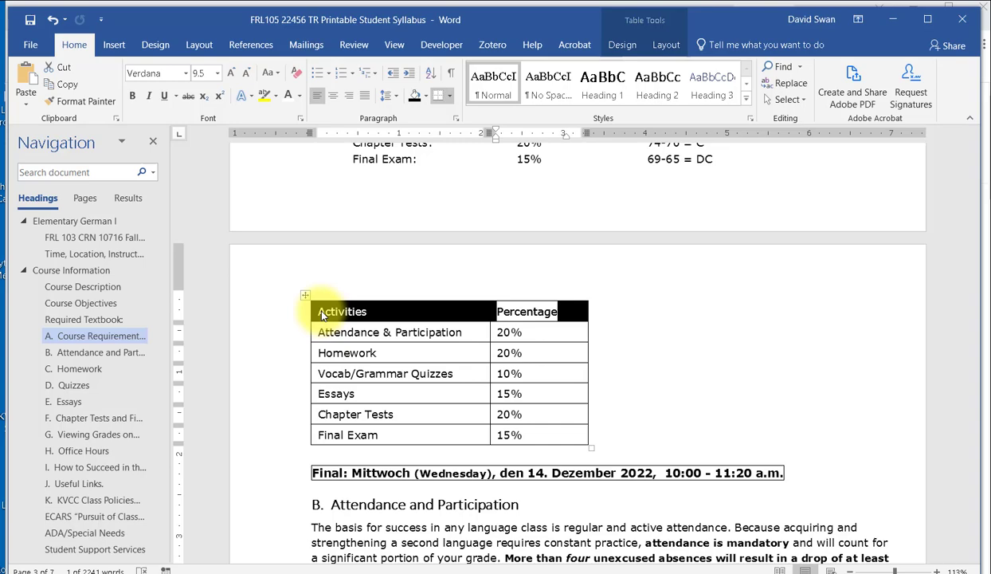
{"action": "key", "text": "Down"}
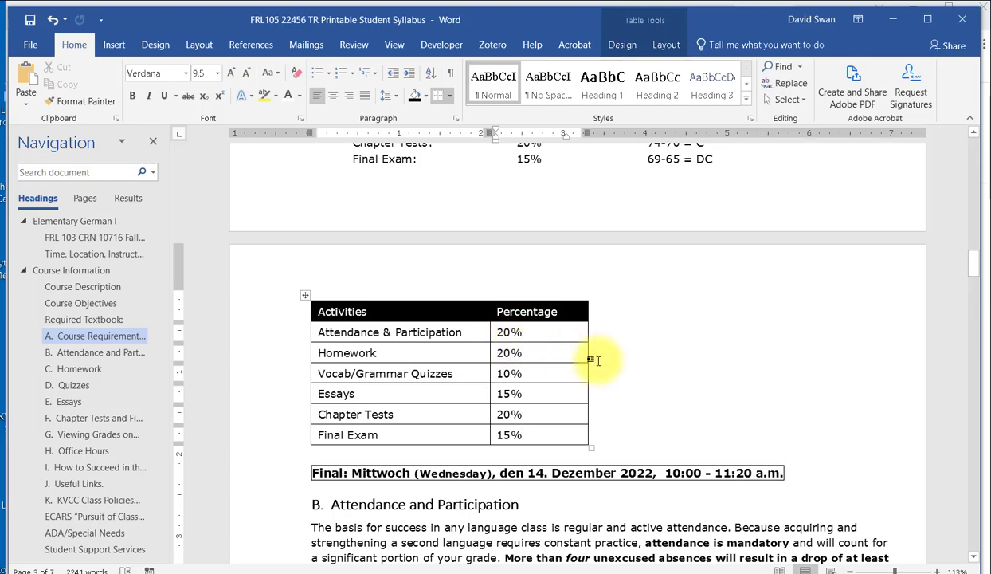
{"action": "scroll", "coordinate": [598, 360], "scroll_direction": "up", "scroll_amount": 3}
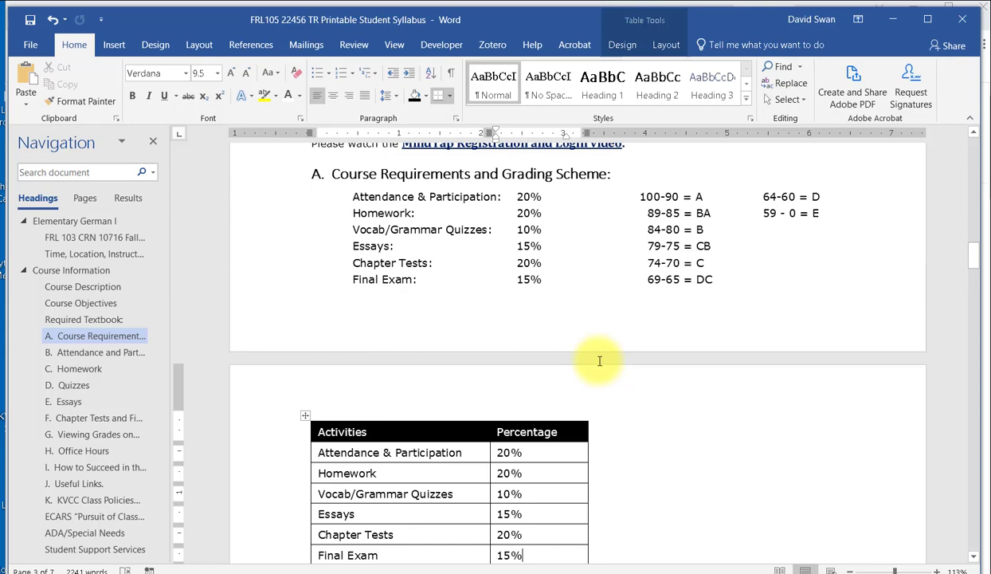
{"action": "scroll", "coordinate": [650, 339], "scroll_direction": "down", "scroll_amount": 2}
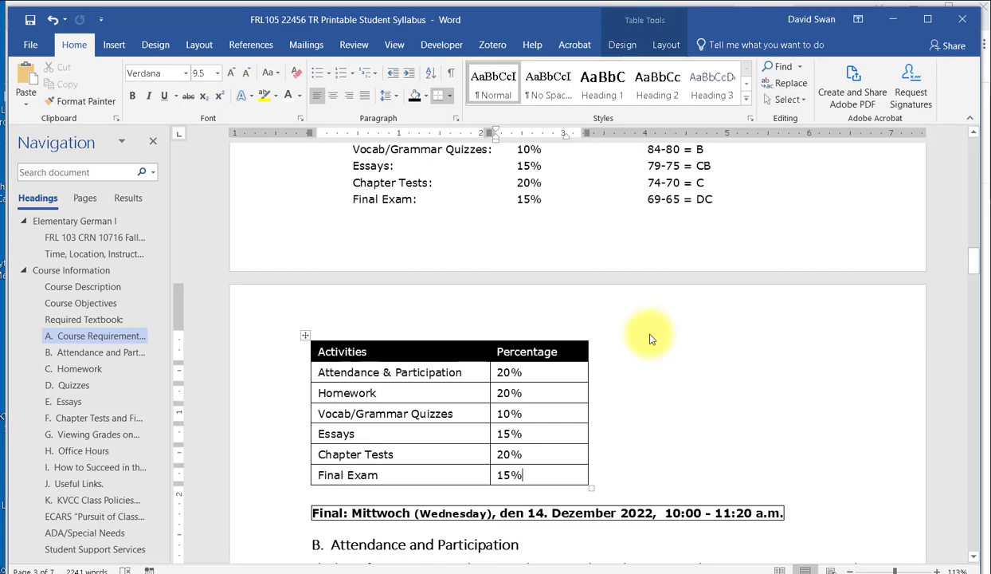
{"action": "scroll", "coordinate": [649, 339], "scroll_direction": "up", "scroll_amount": 2}
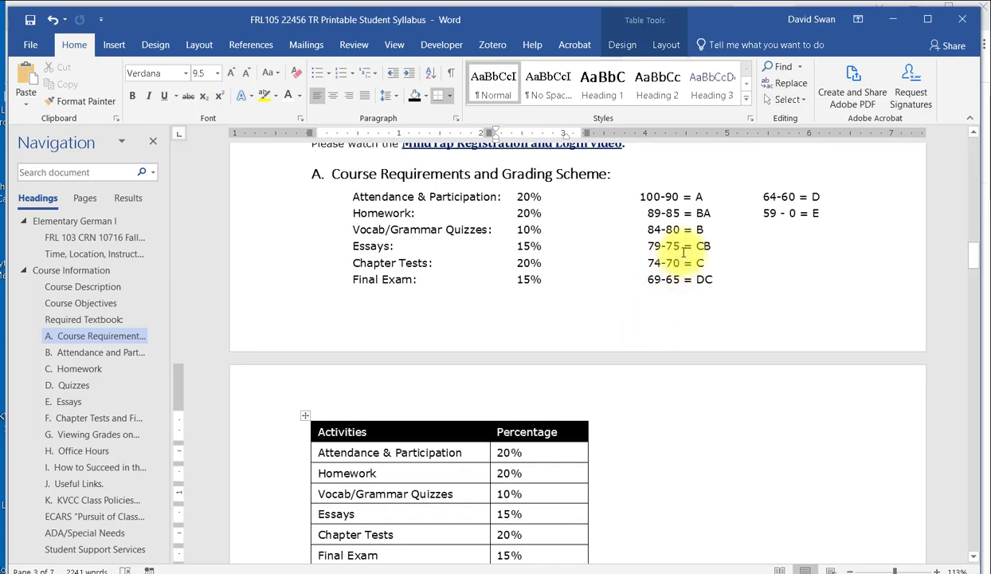
{"action": "scroll", "coordinate": [684, 252], "scroll_direction": "down", "scroll_amount": 5}
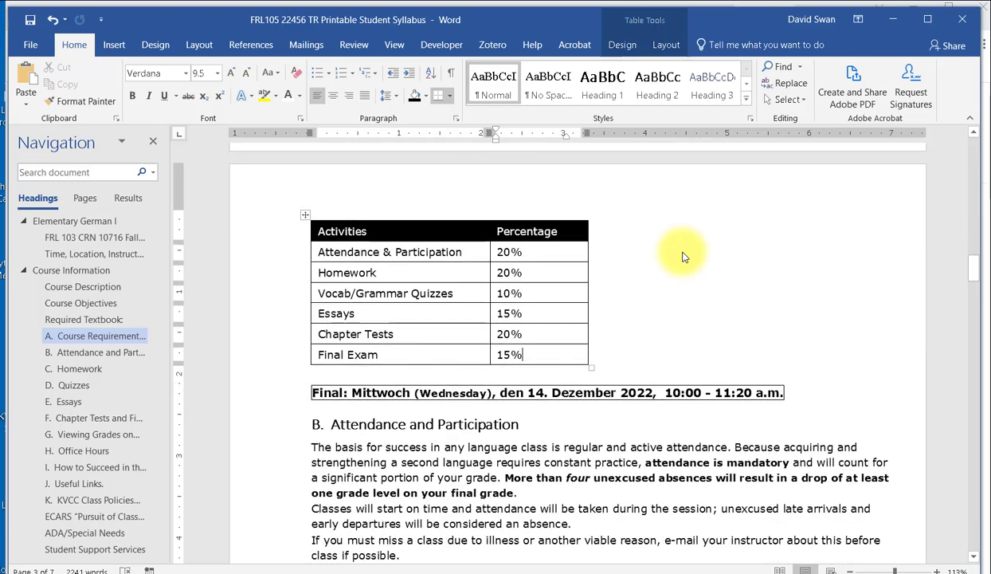
{"action": "scroll", "coordinate": [718, 163], "scroll_direction": "up", "scroll_amount": 2}
{"action": "scroll", "coordinate": [723, 158], "scroll_direction": "up", "scroll_amount": 2}
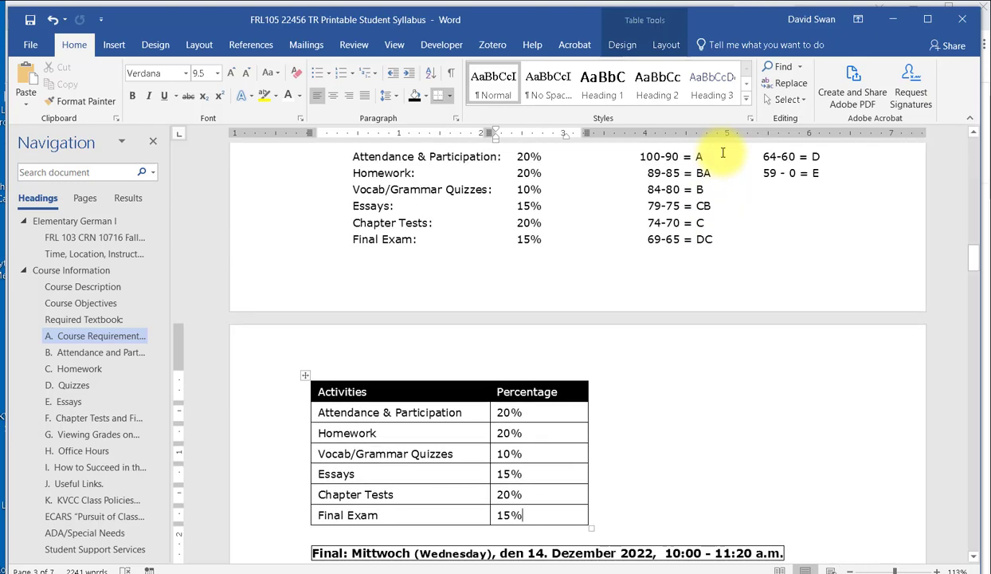